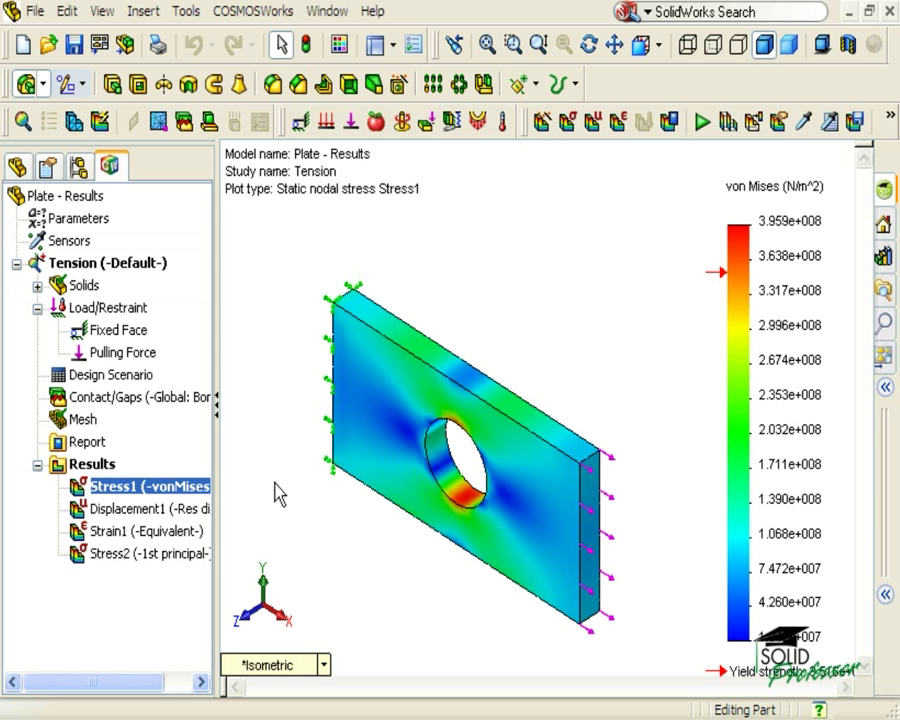
# Start iso clipping on the Stress1 plot, then close it to restore the full plot.
pyautogui.rightClick(181, 489)
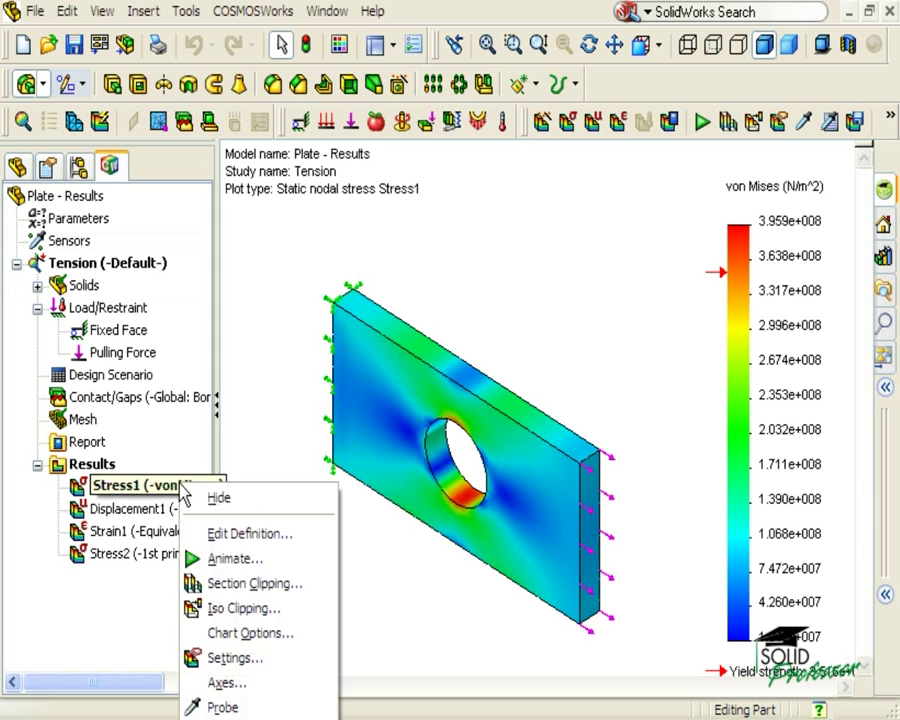
pyautogui.click(259, 617)
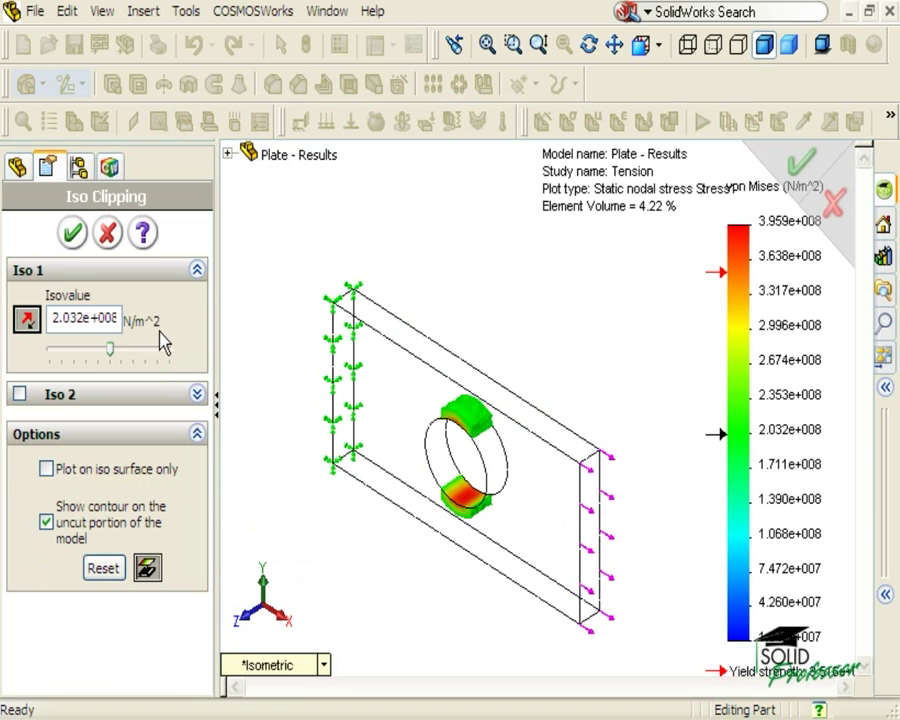
pyautogui.click(108, 236)
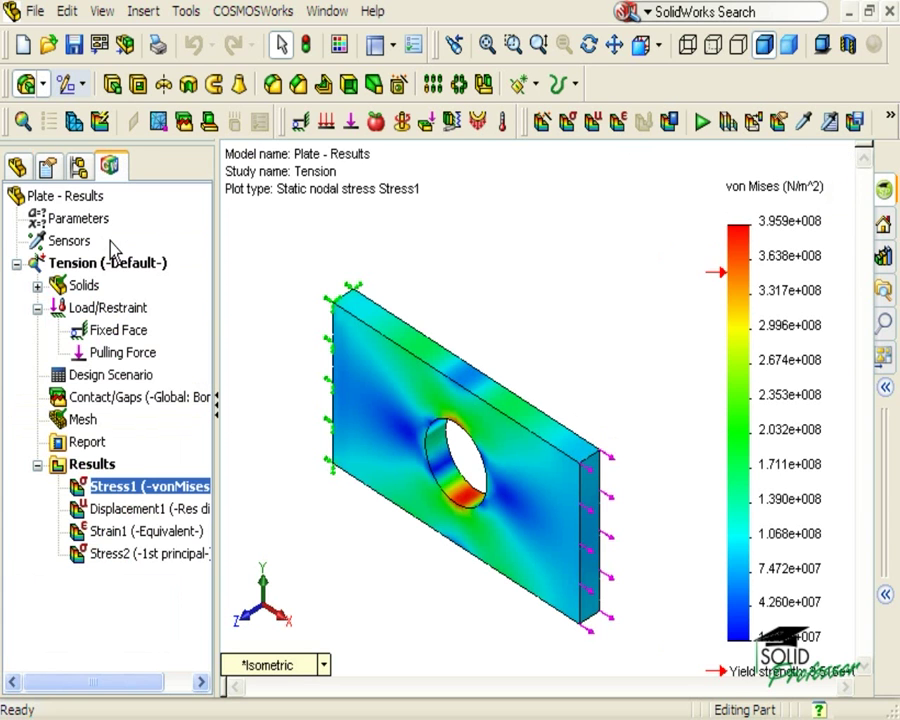
# Change the Stress1 plot definition units to N/mm^2 (MPa).
pyautogui.rightClick(146, 497)
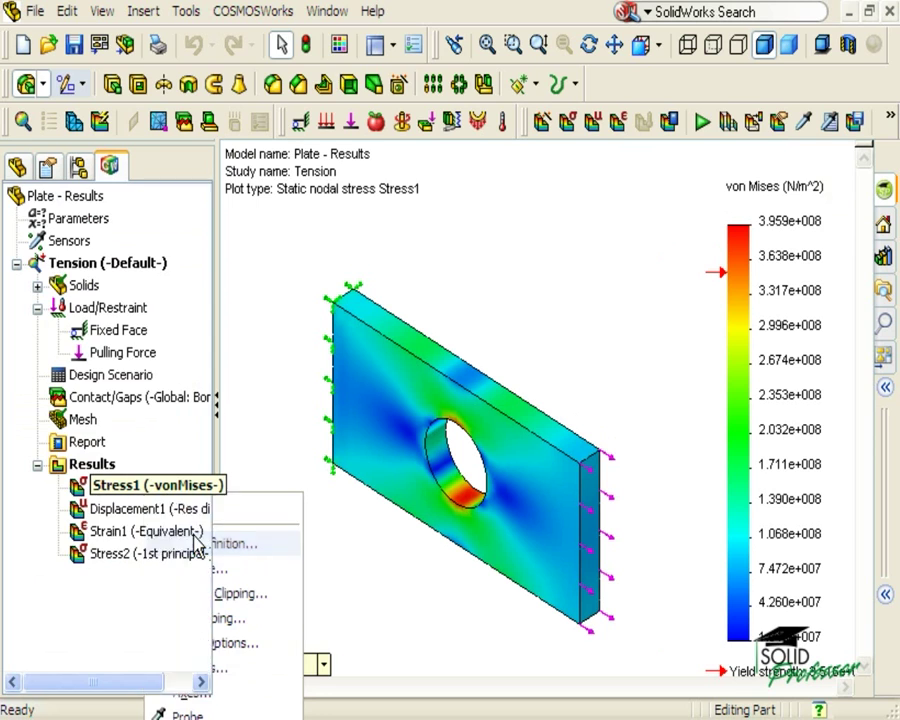
pyautogui.click(197, 545)
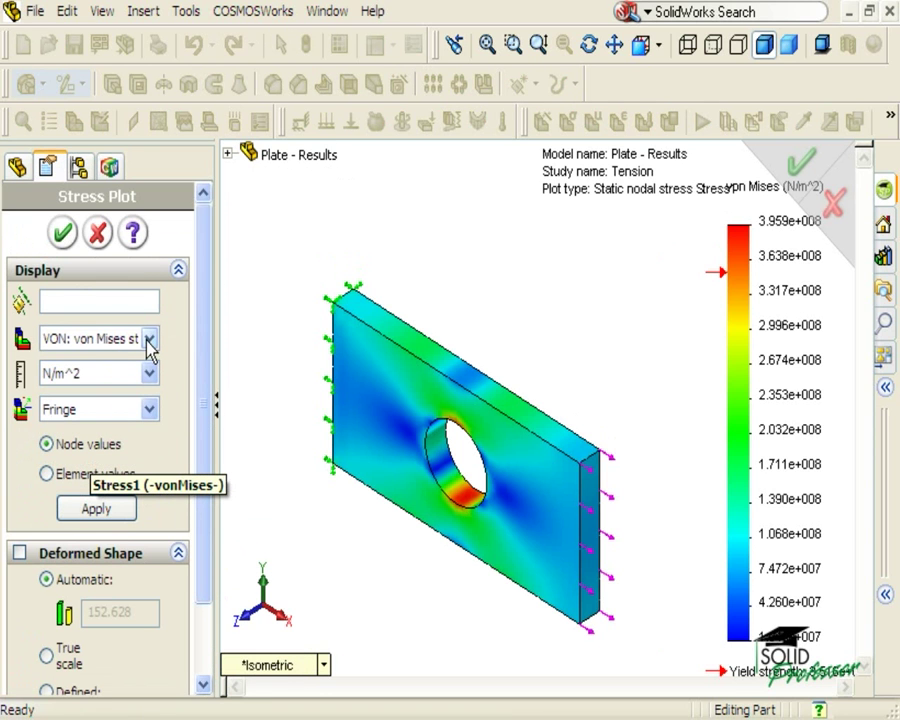
pyautogui.click(149, 373)
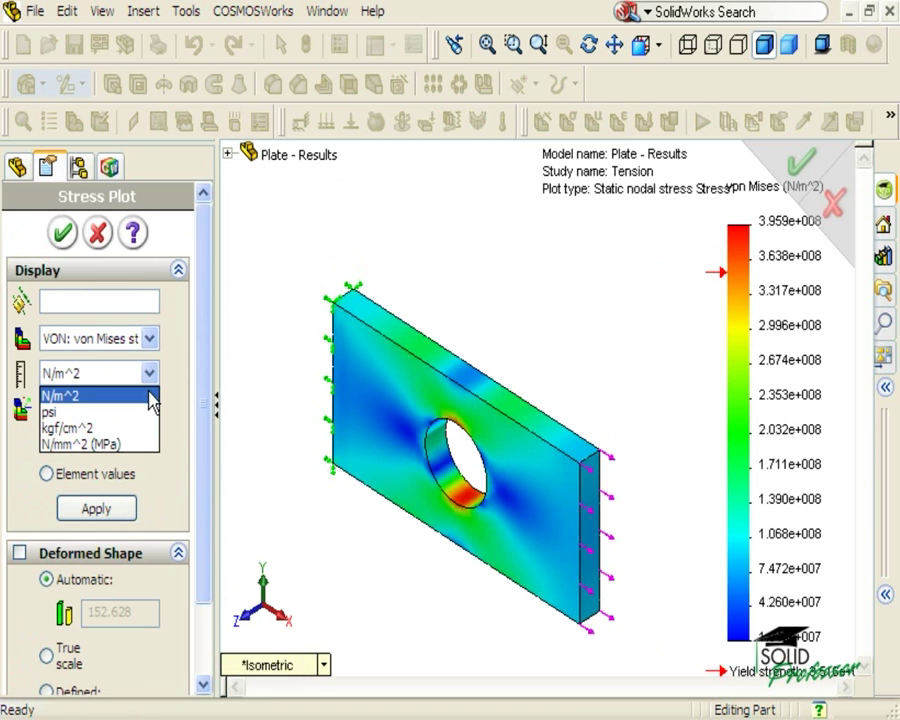
pyautogui.click(138, 444)
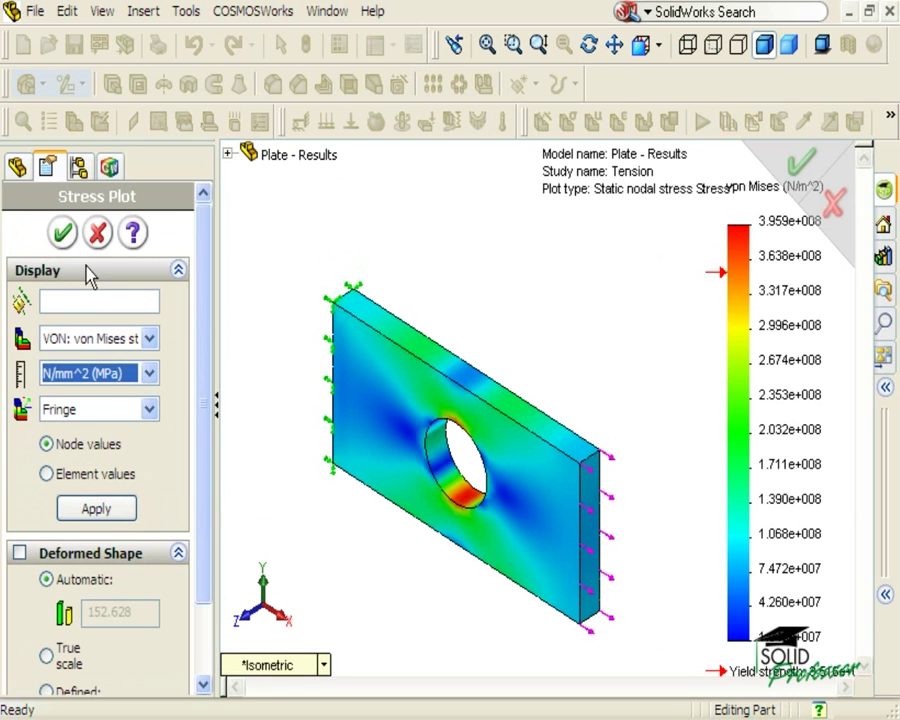
pyautogui.click(63, 233)
# Iso-clip the Stress1 plot with an Iso 1 isovalue of 300.
pyautogui.rightClick(118, 480)
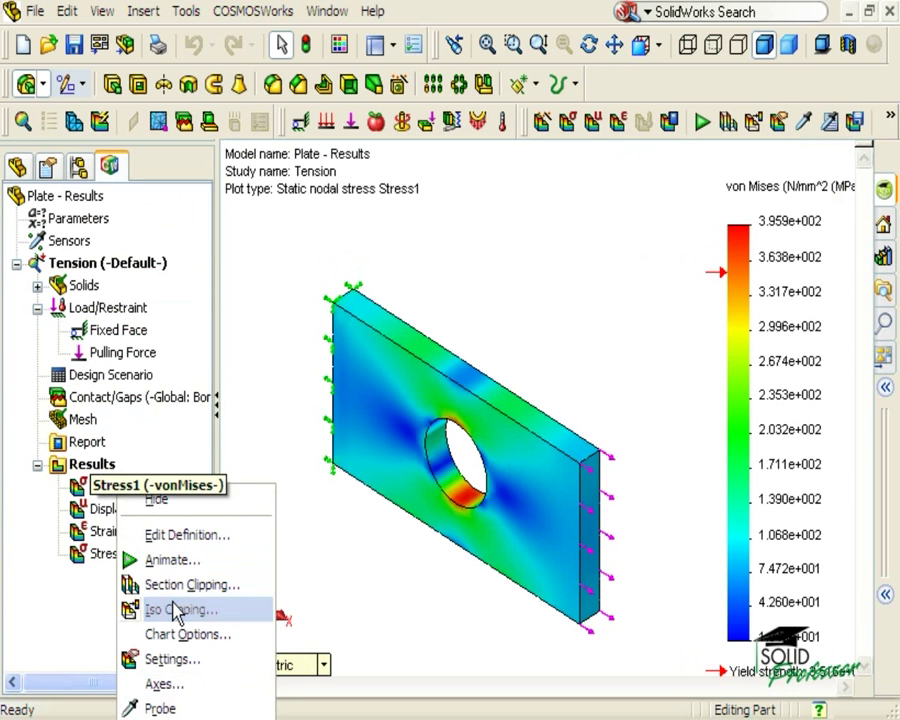
pyautogui.click(175, 612)
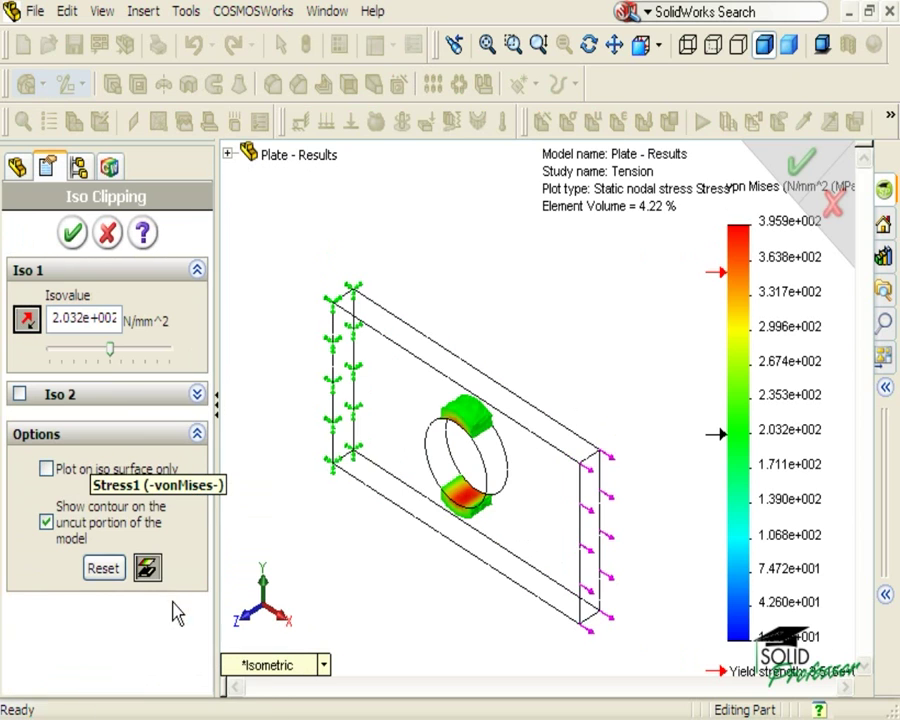
pyautogui.doubleClick(80, 318)
pyautogui.write('300')
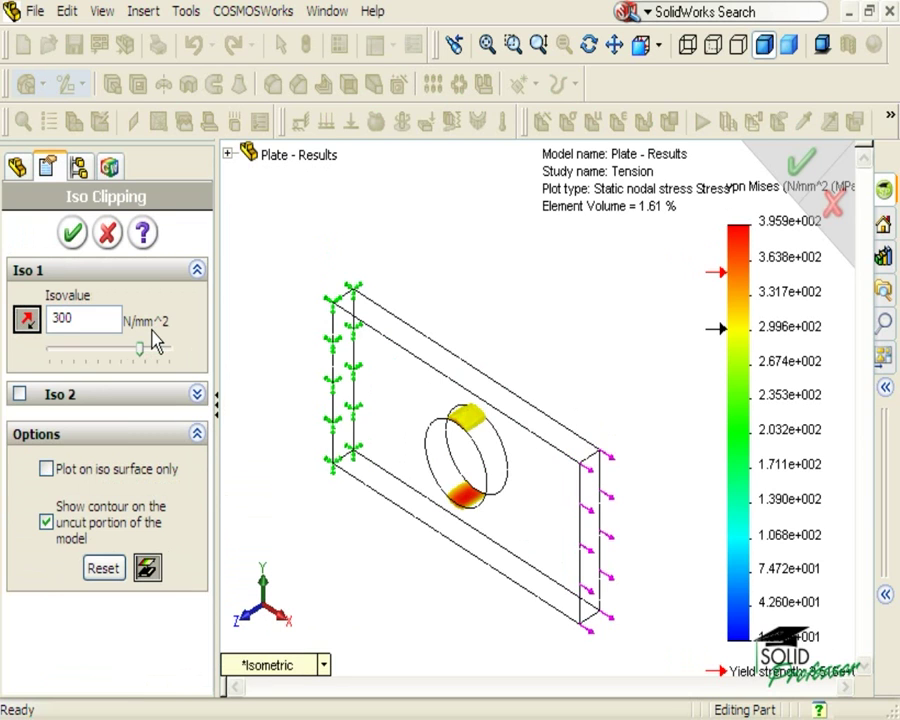
# Reverse the clipping direction and view the hole head-on, then flip it back to keep only the high-stress zones.
pyautogui.click(27, 320)
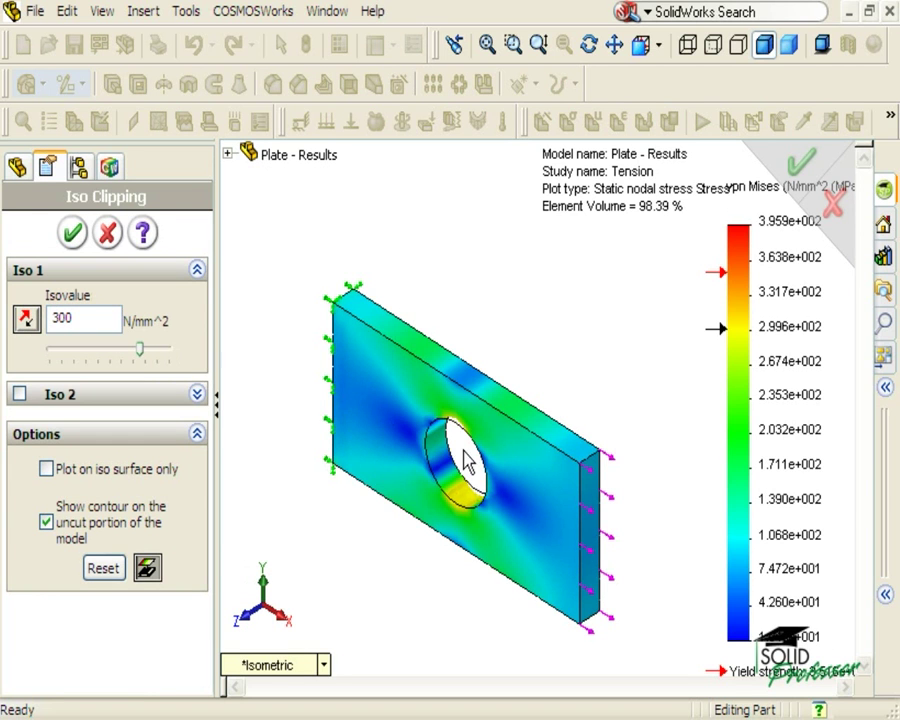
pyautogui.moveTo(466, 458); pyautogui.dragTo(494, 388, button='middle')
pyautogui.scroll(-5, 473, 461)
pyautogui.scroll(-2, 475, 472)
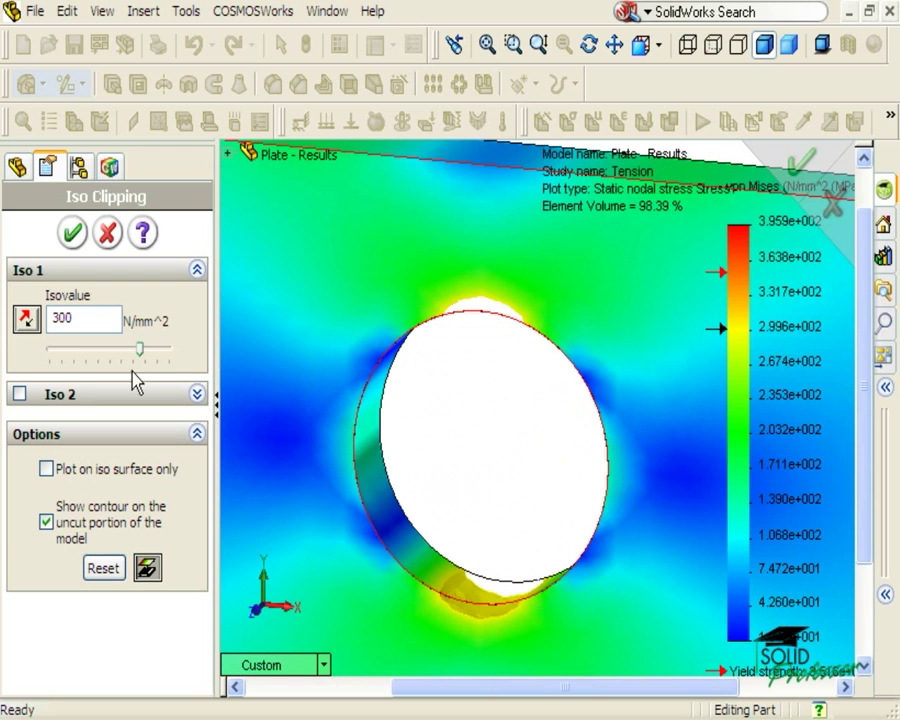
pyautogui.click(27, 320)
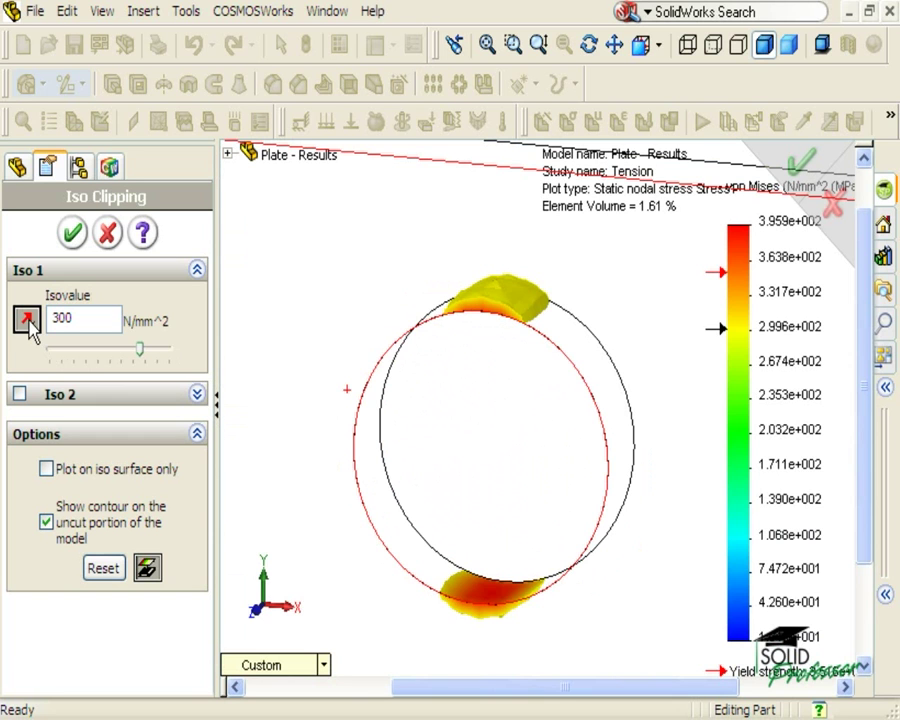
# Enable a reversed Iso 2 limit at 375 and accept the iso clipping.
pyautogui.click(20, 394)
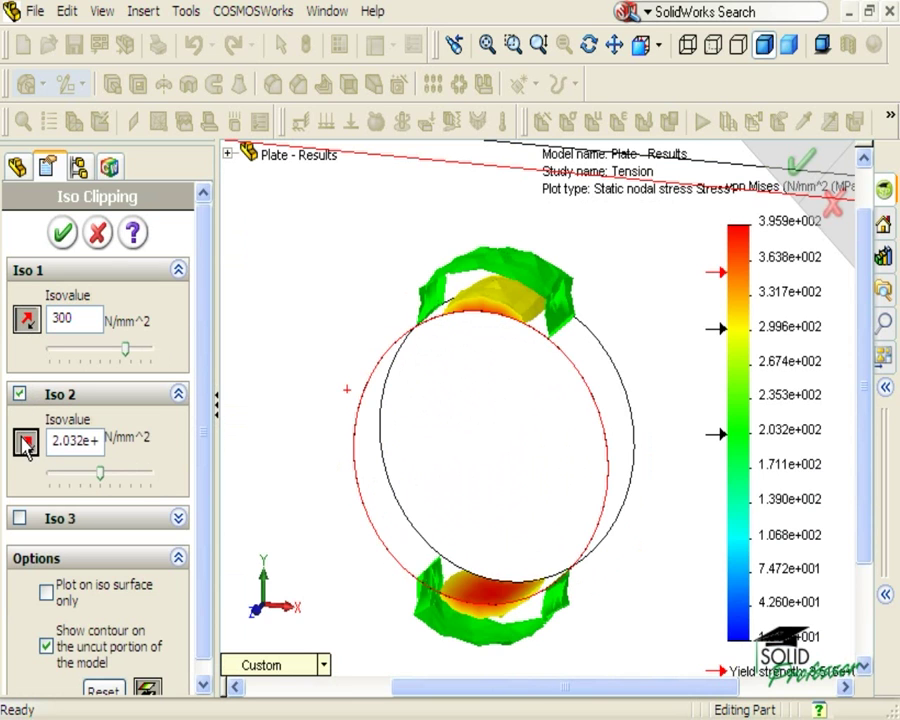
pyautogui.click(24, 440)
pyautogui.doubleClick(60, 440)
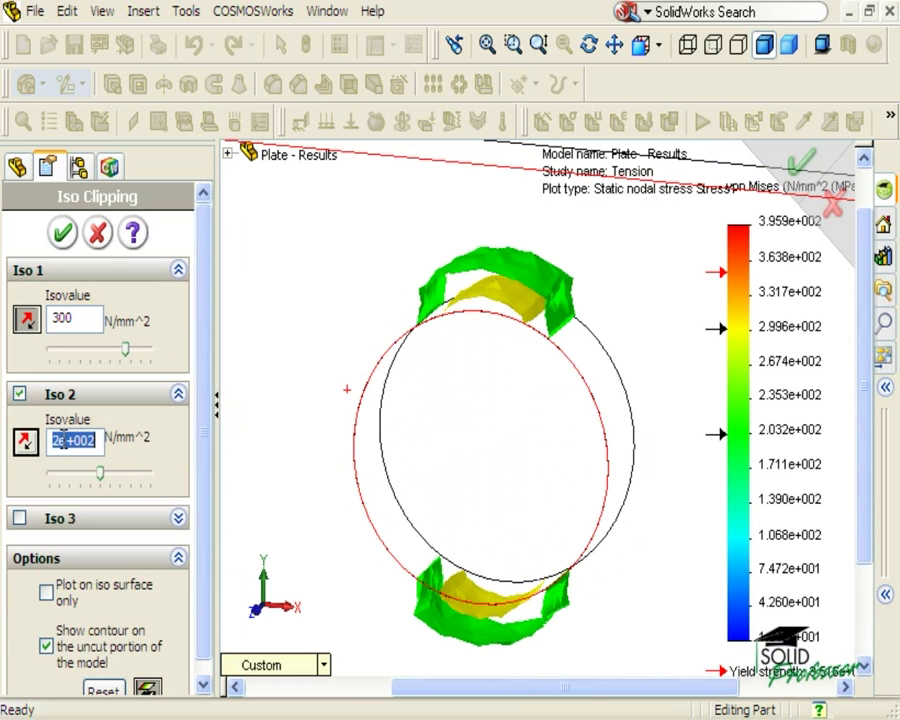
pyautogui.write('375')
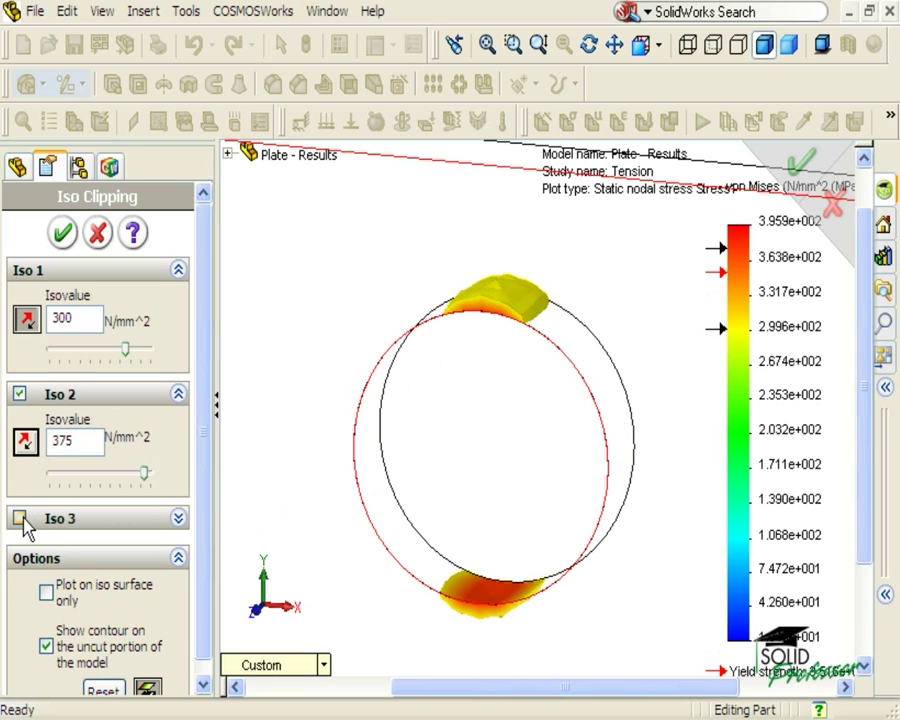
pyautogui.click(62, 234)
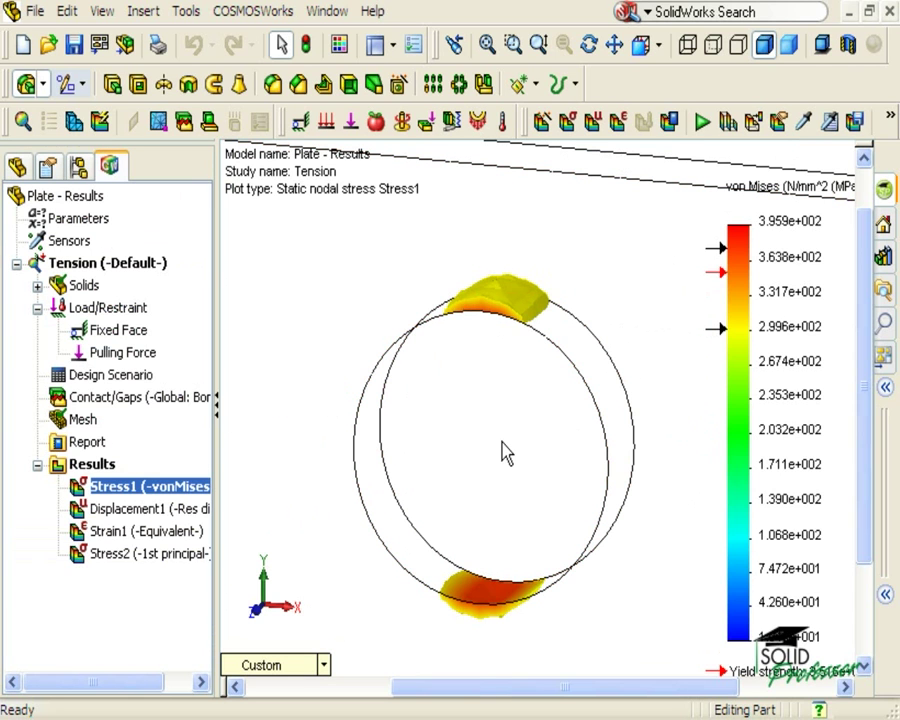
# Zoom in on the clipped plate and bring up the Stress1 (-vonMises-) context menu.
pyautogui.keyDown('shift'); pyautogui.moveTo(508, 453); pyautogui.dragTo(504, 383, button='middle'); pyautogui.keyUp('shift')
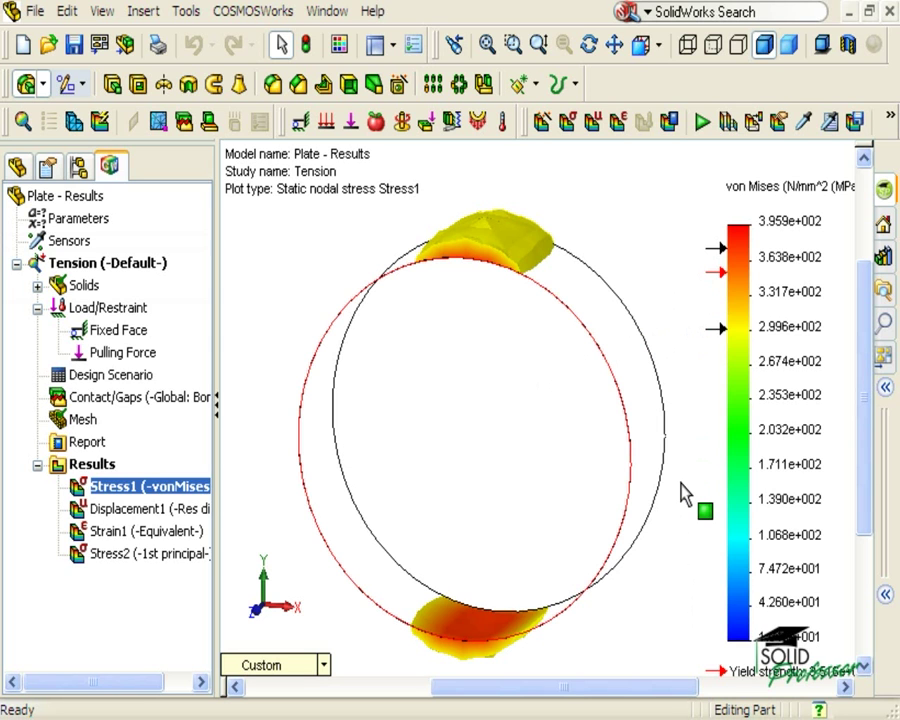
pyautogui.rightClick(159, 491)
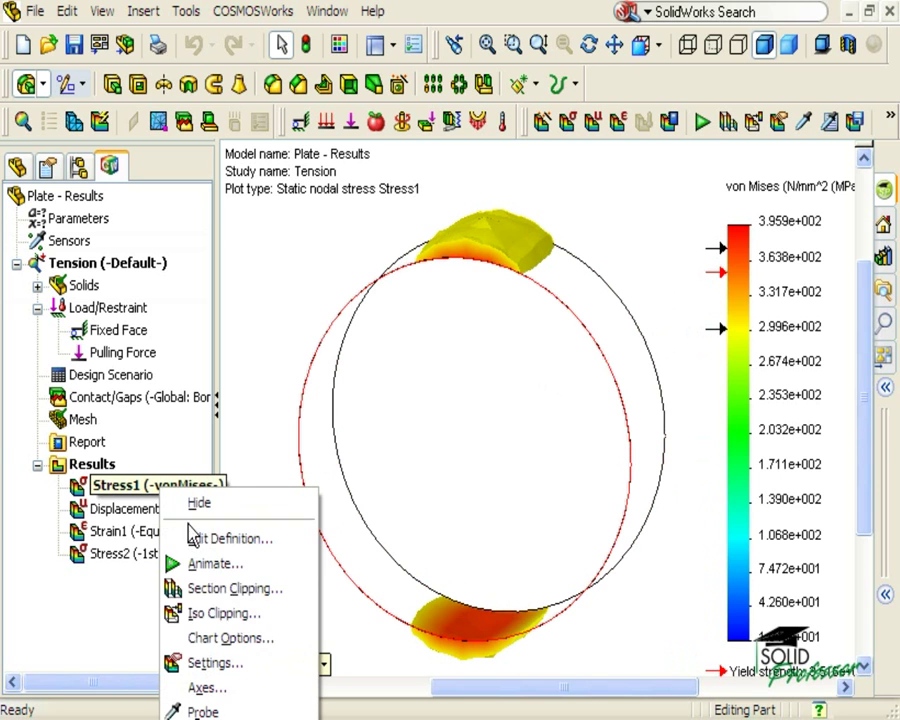
# In Chart Options, set a defined legend range of 300 minimum to 375 maximum.
pyautogui.click(240, 639)
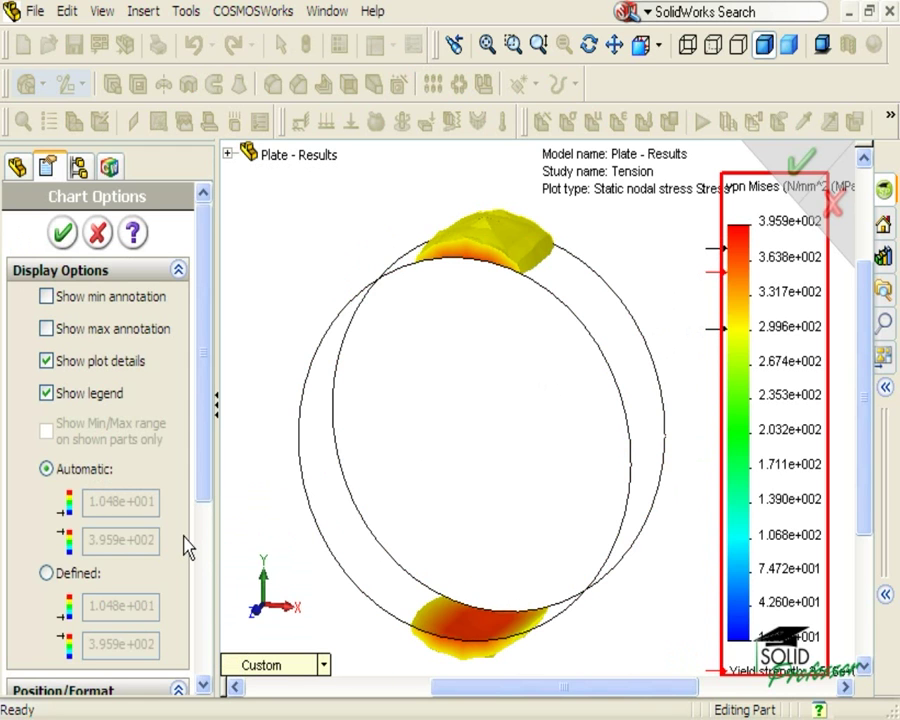
pyautogui.click(85, 573)
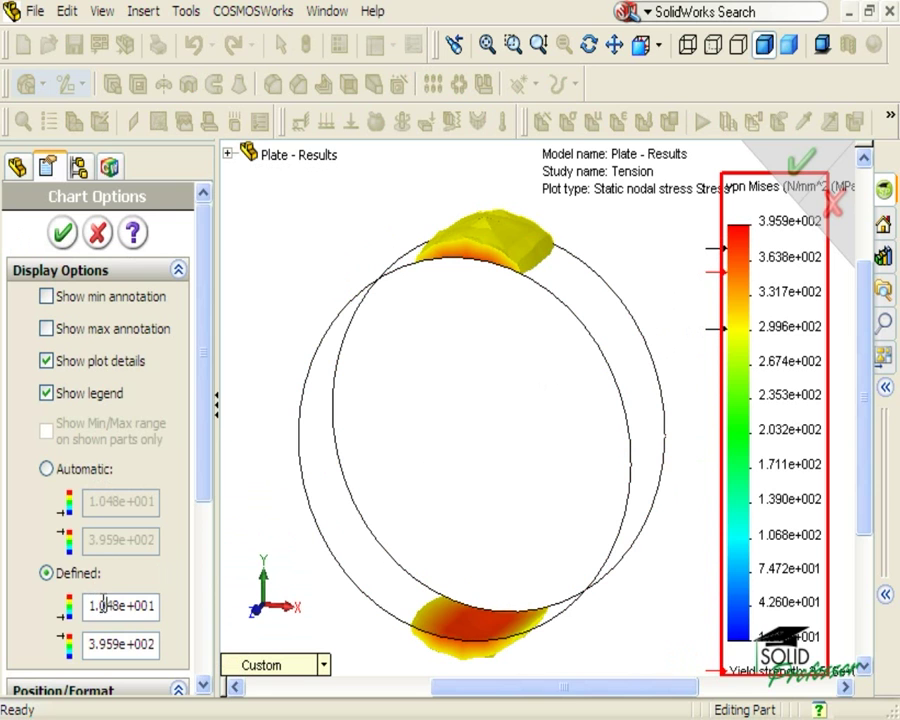
pyautogui.doubleClick(103, 604)
pyautogui.write('300')
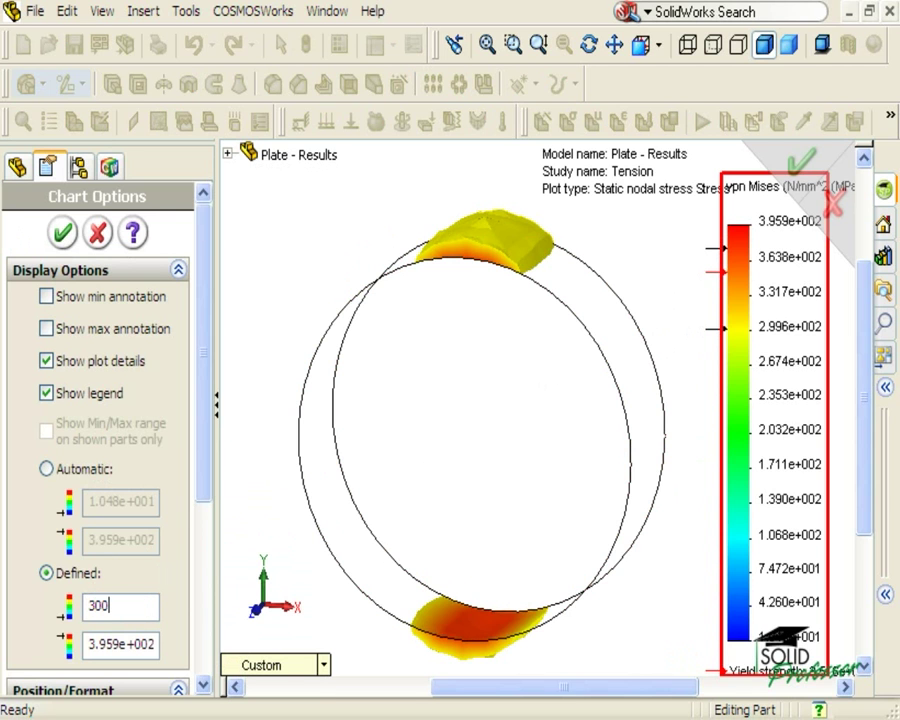
pyautogui.doubleClick(110, 645)
pyautogui.write('375')
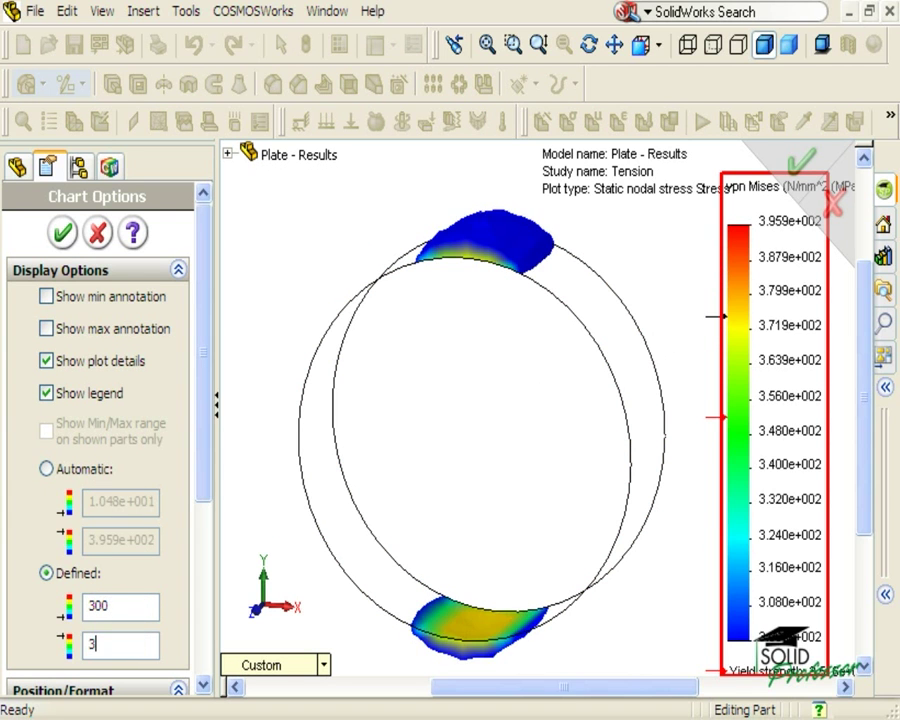
pyautogui.click(120, 604)
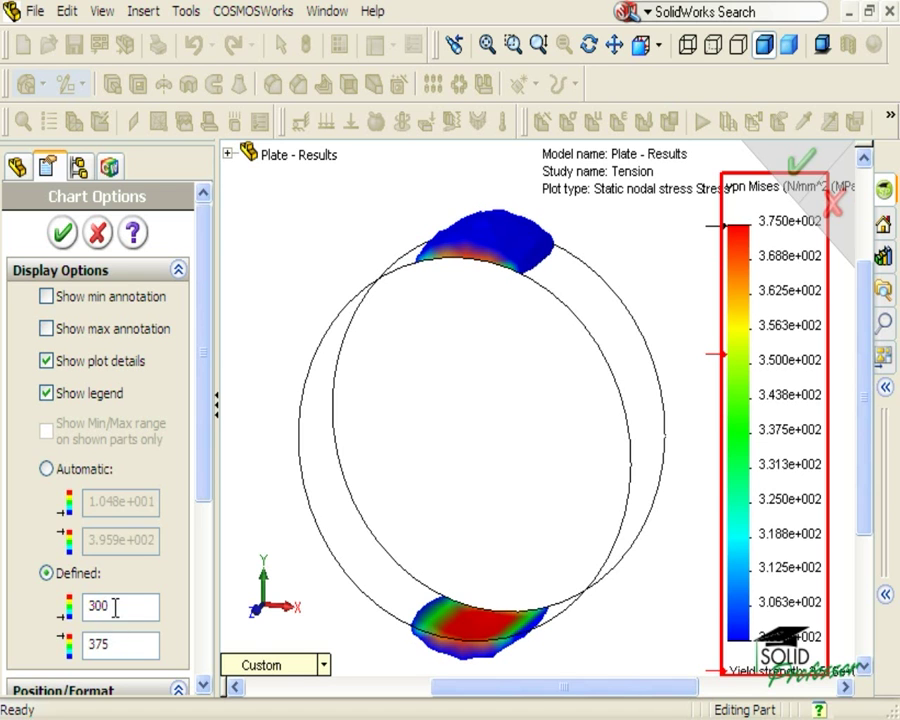
# Expand the legend colour settings and confirm the new chart options.
pyautogui.moveTo(201, 474); pyautogui.dragTo(203, 645)
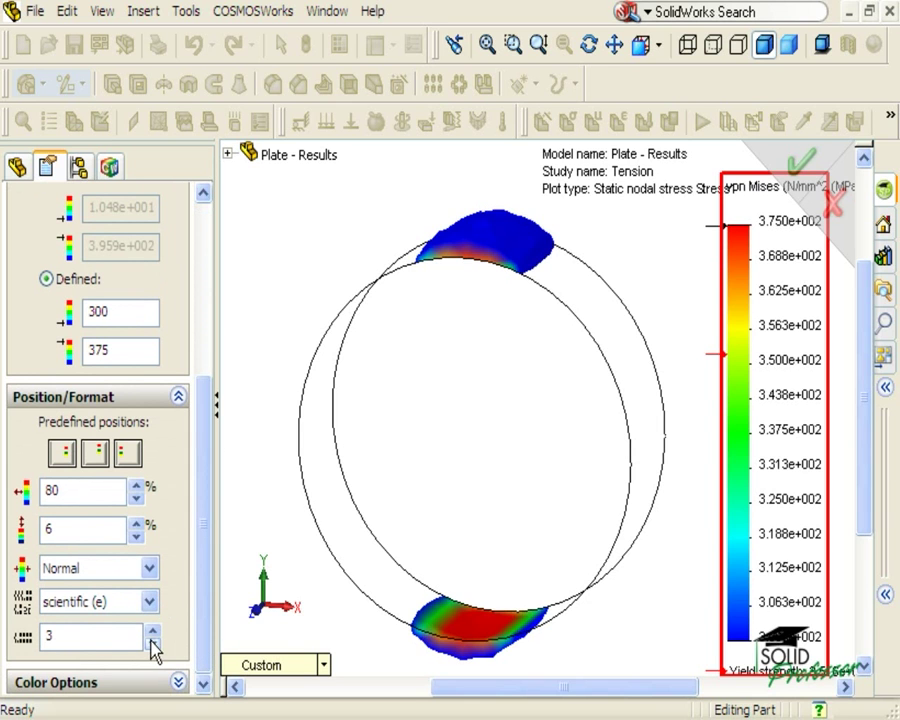
pyautogui.click(177, 683)
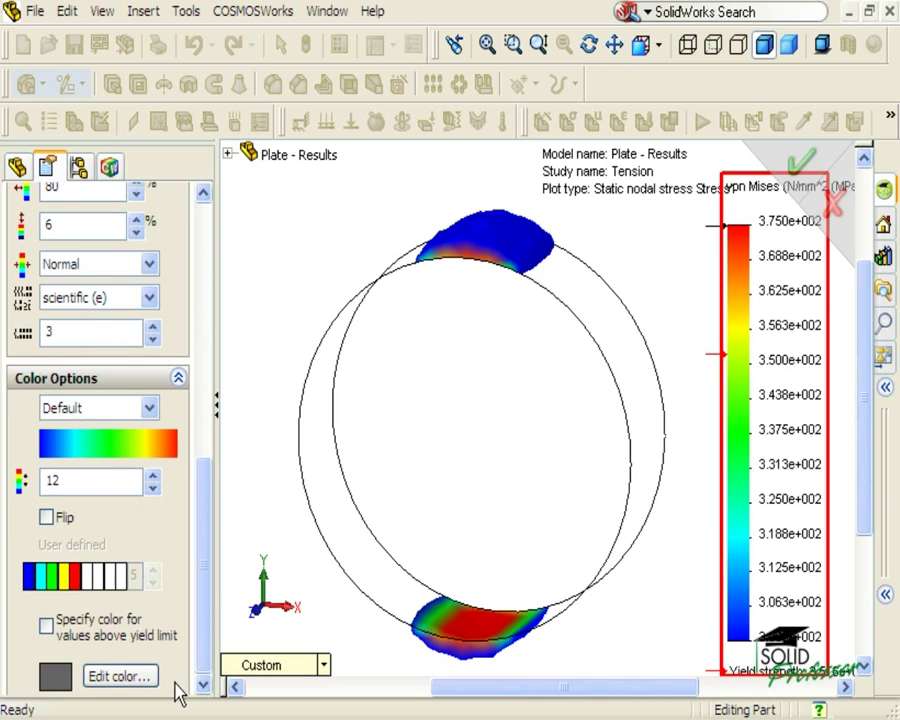
pyautogui.moveTo(202, 603); pyautogui.dragTo(202, 332)
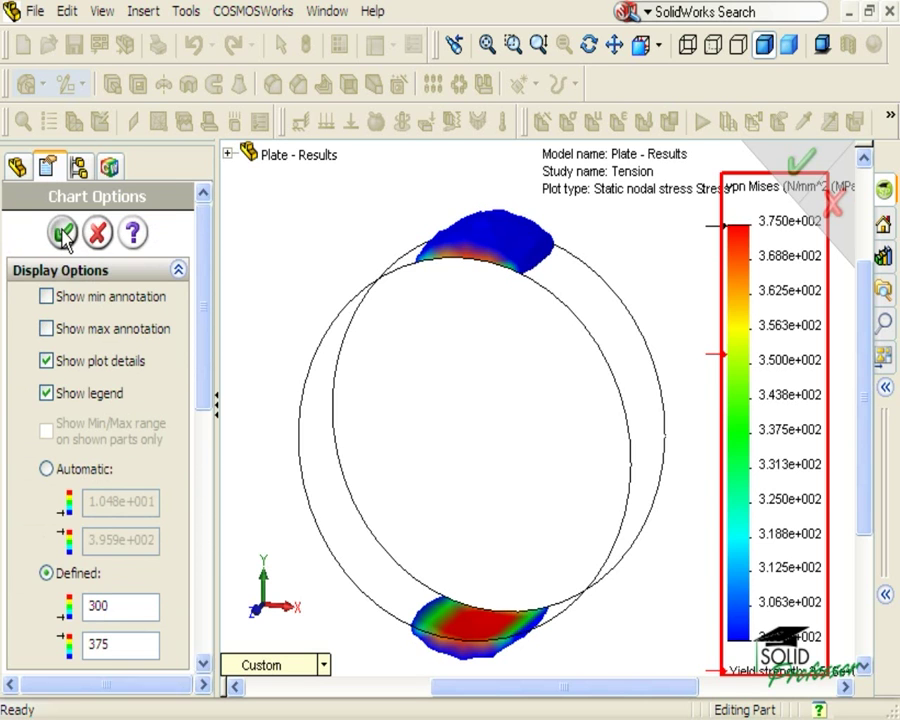
pyautogui.click(63, 234)
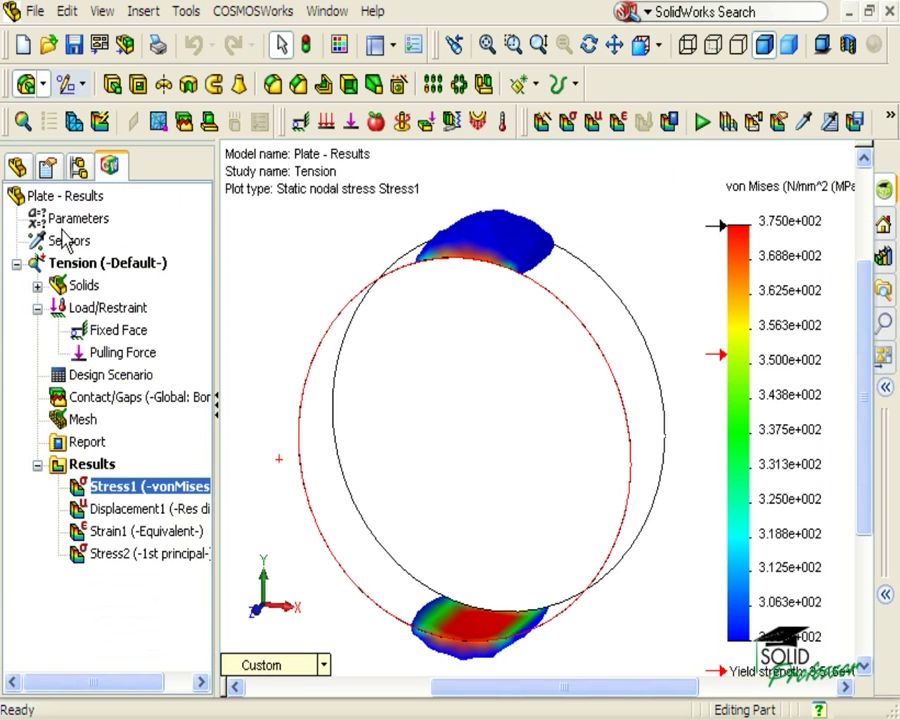
# Toggle Clipping on/off for the 300 and 375 isovalues and confirm the iso clipping settings.
pyautogui.rightClick(133, 487)
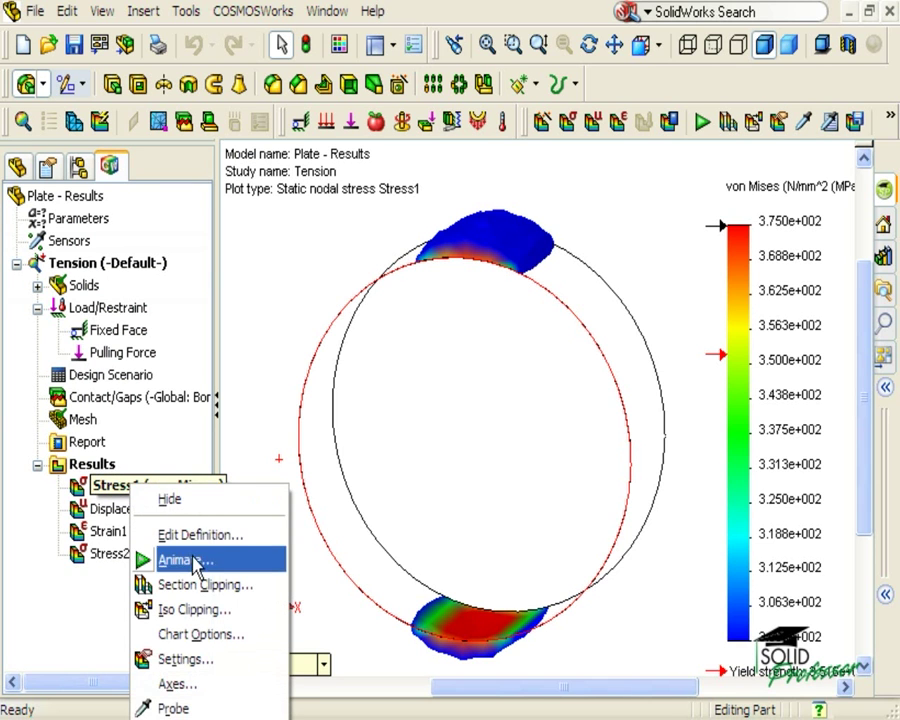
pyautogui.click(190, 611)
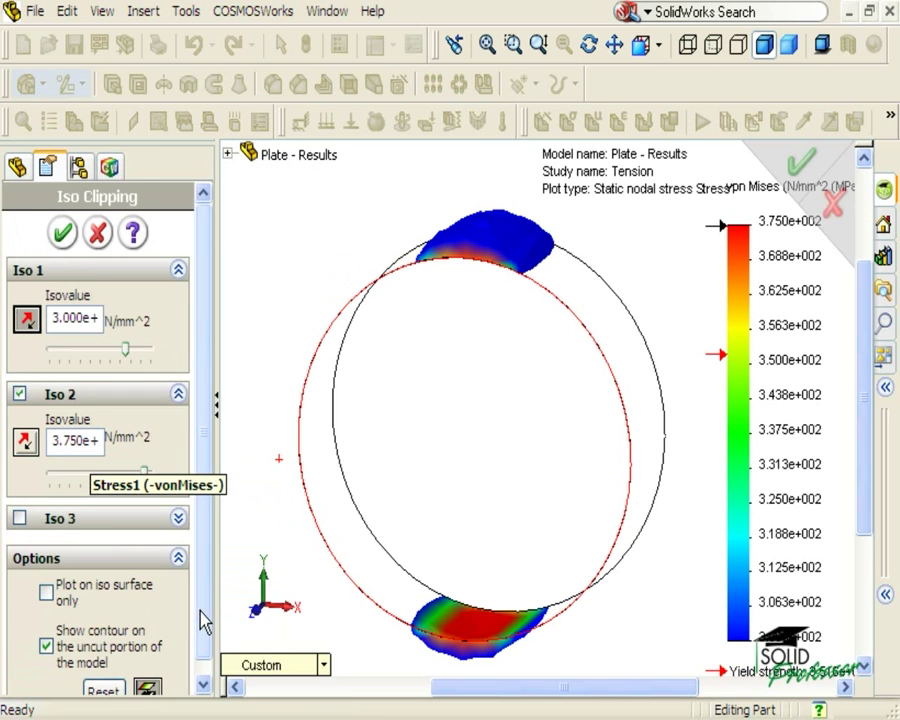
pyautogui.scroll(-1, 203, 625)
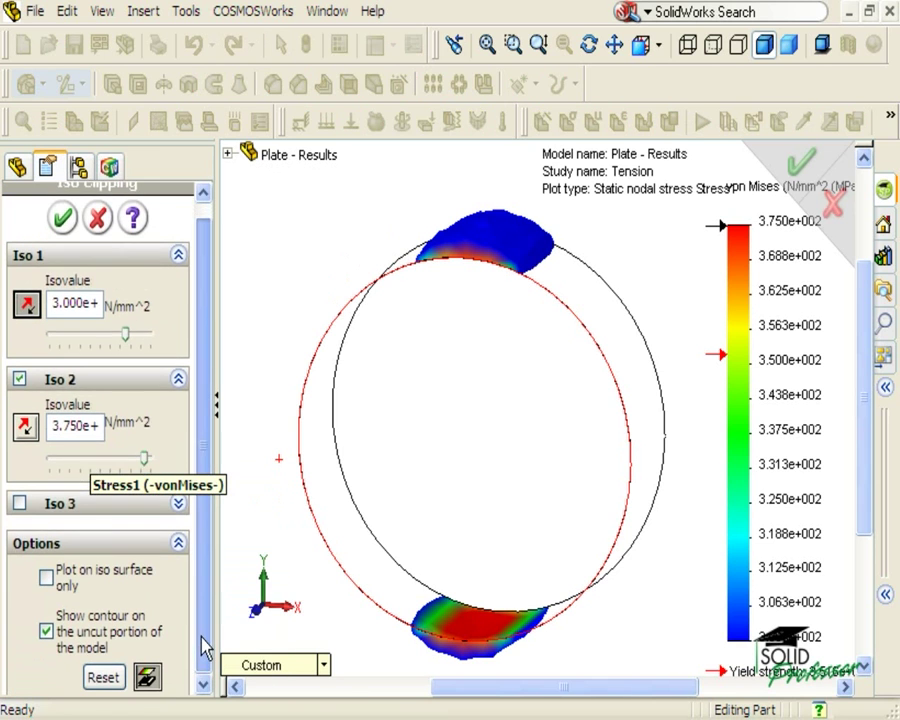
pyautogui.click(147, 679)
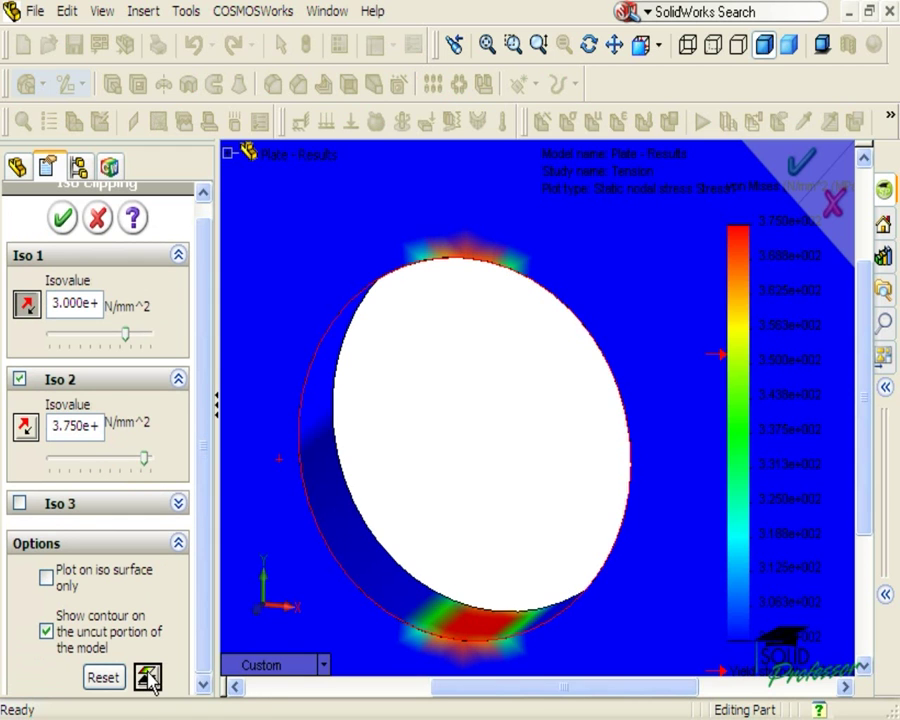
pyautogui.scroll(1, 195, 600)
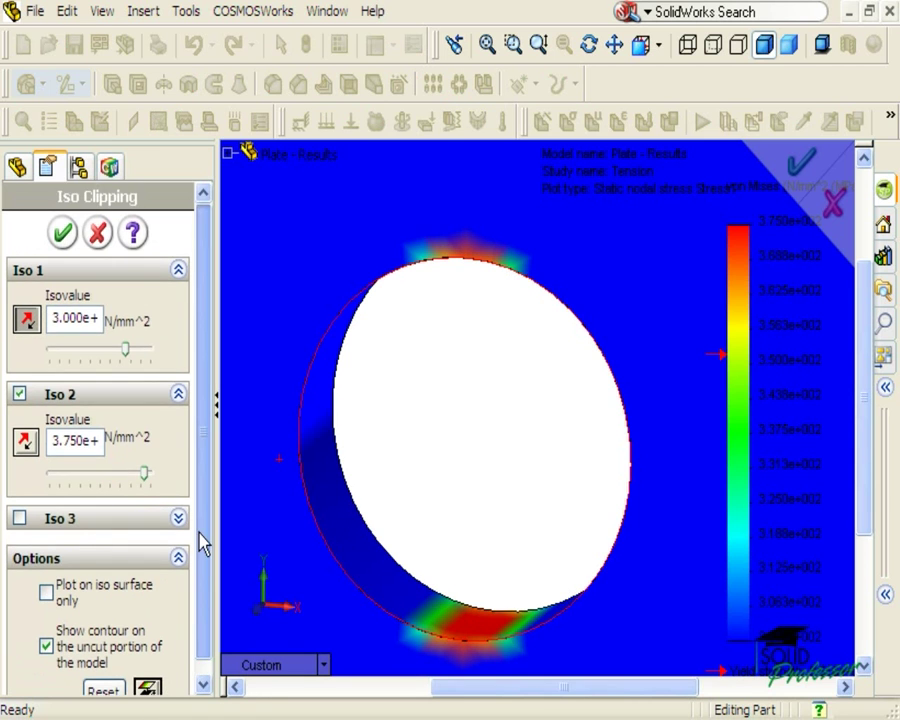
pyautogui.click(62, 233)
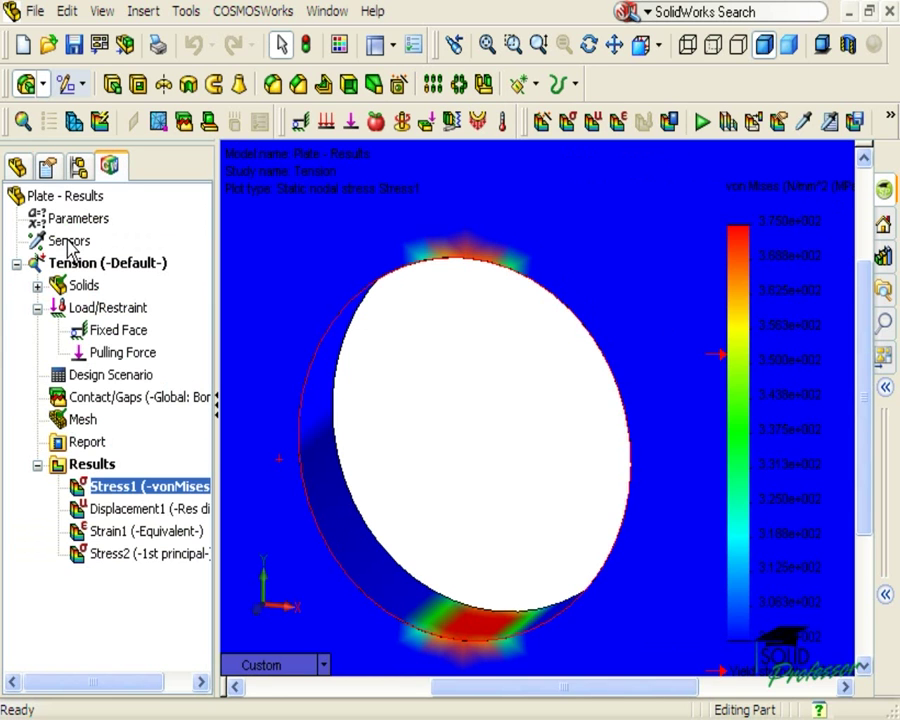